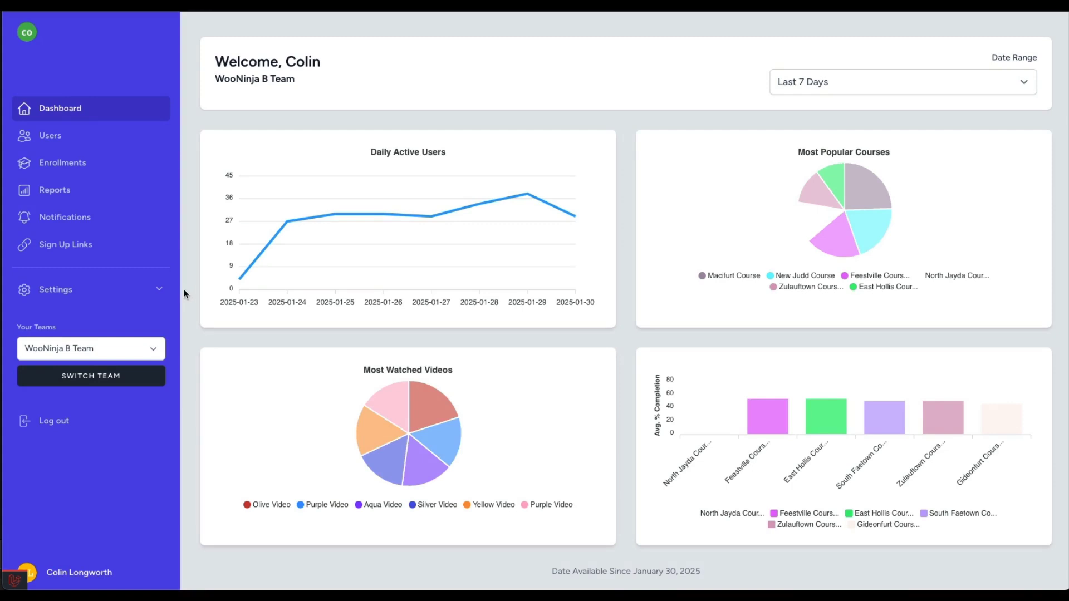
Open the Administrator role in the admin area and review both pages of its permissions.
{"action": "left_click", "coordinate": [153, 293]}
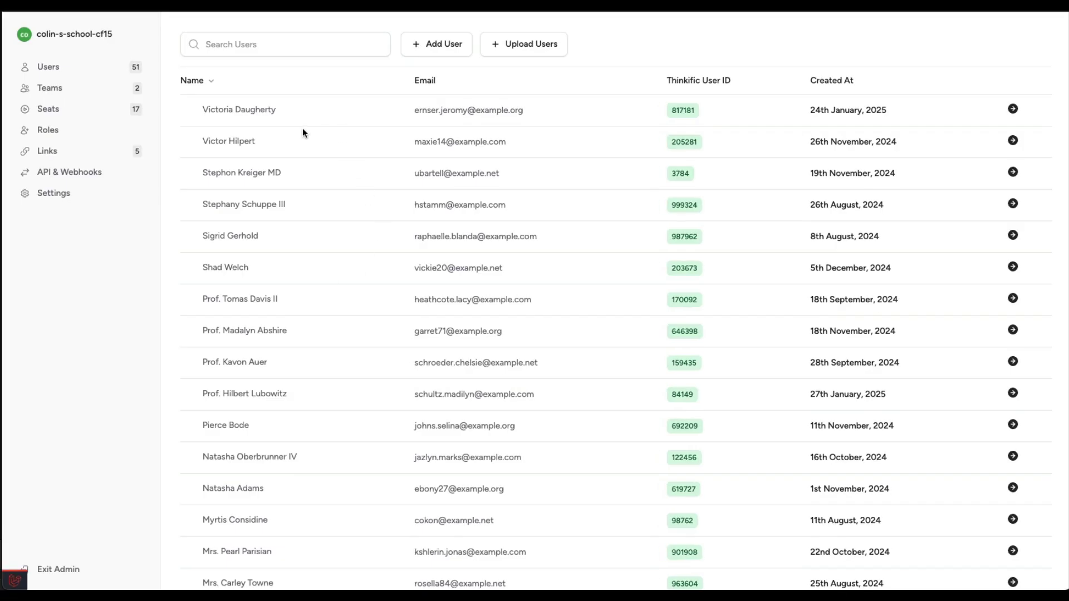
{"action": "left_click", "coordinate": [106, 137]}
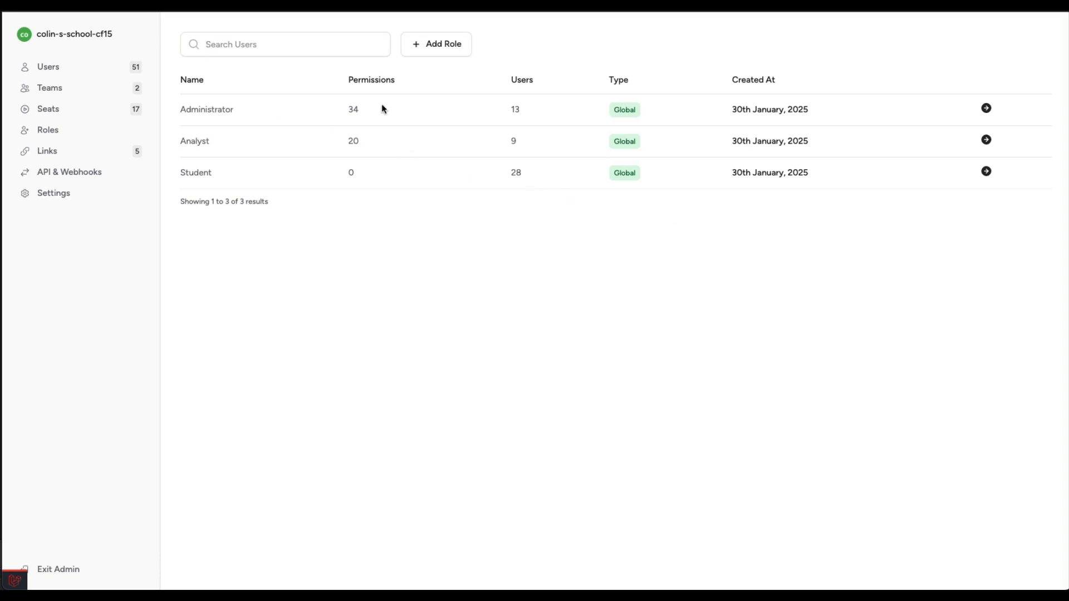
{"action": "left_click", "coordinate": [985, 108]}
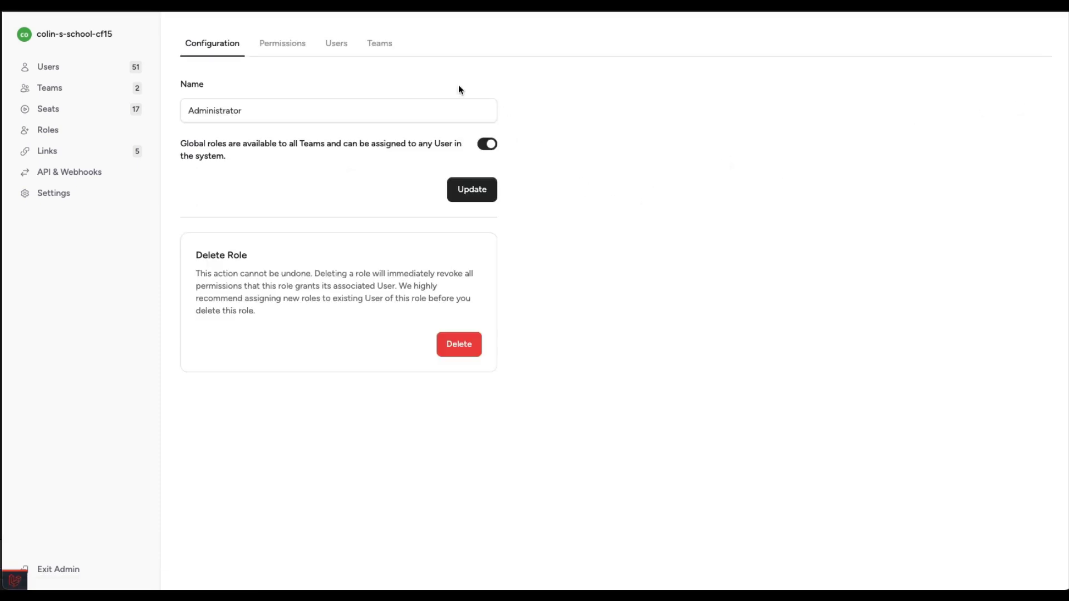
{"action": "left_click", "coordinate": [286, 50]}
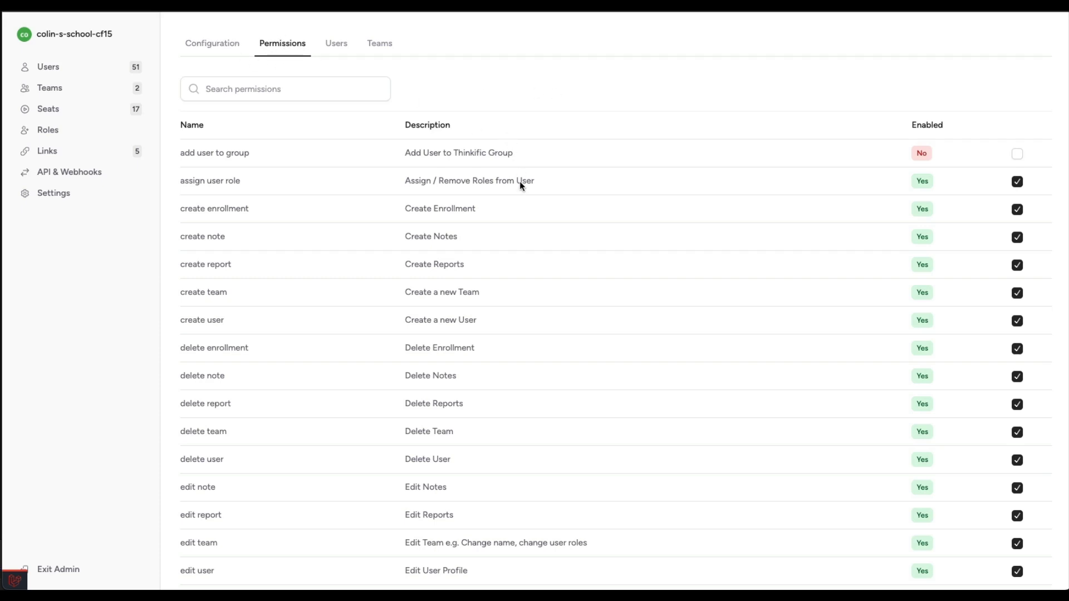
{"action": "scroll", "coordinate": [520, 182], "scroll_direction": "down", "scroll_amount": 5}
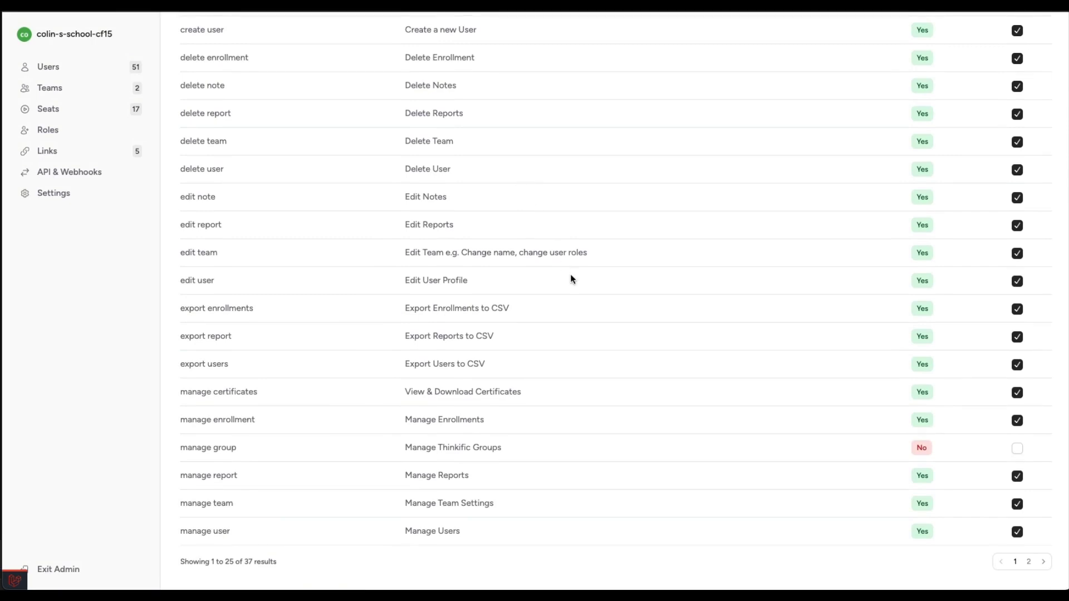
{"action": "left_click", "coordinate": [1028, 562]}
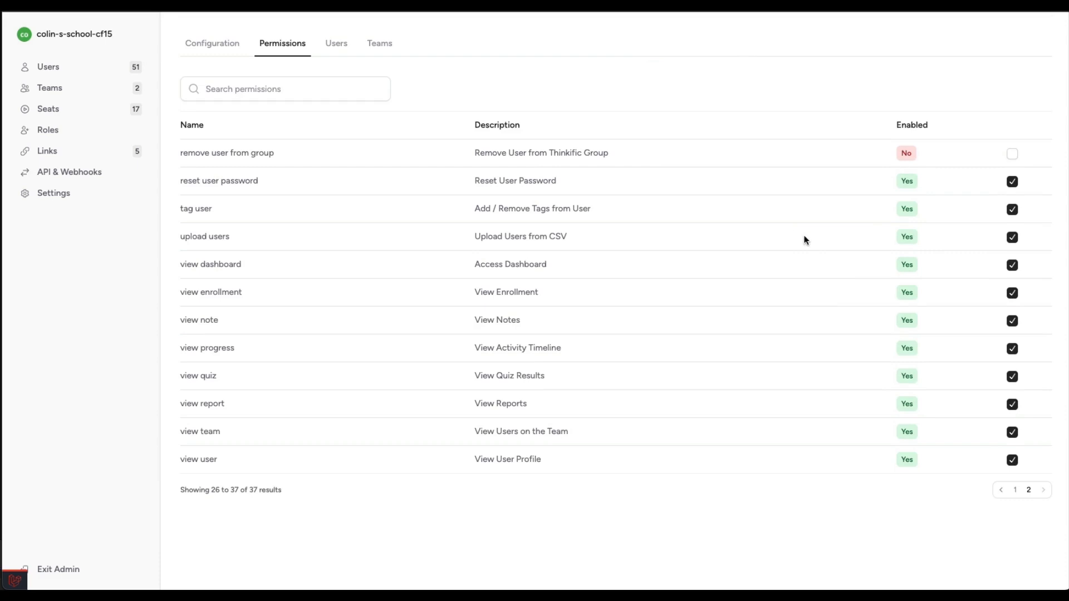
{"action": "left_click", "coordinate": [1014, 493]}
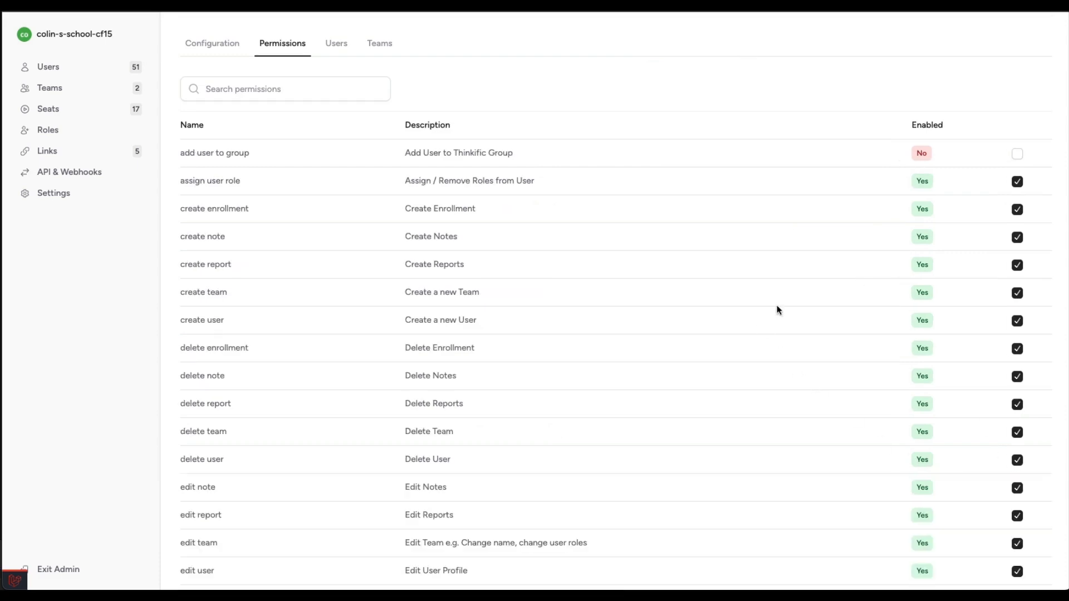
Disable the create note and create report permissions for the Administrator role and save the changes.
{"action": "left_click", "coordinate": [1017, 238]}
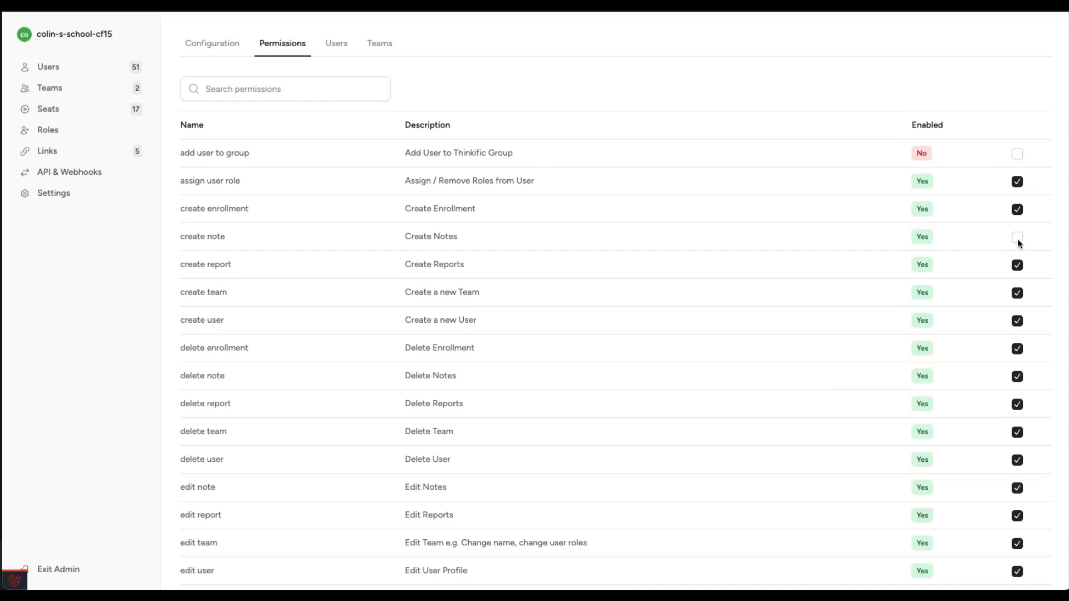
{"action": "left_click", "coordinate": [1018, 267]}
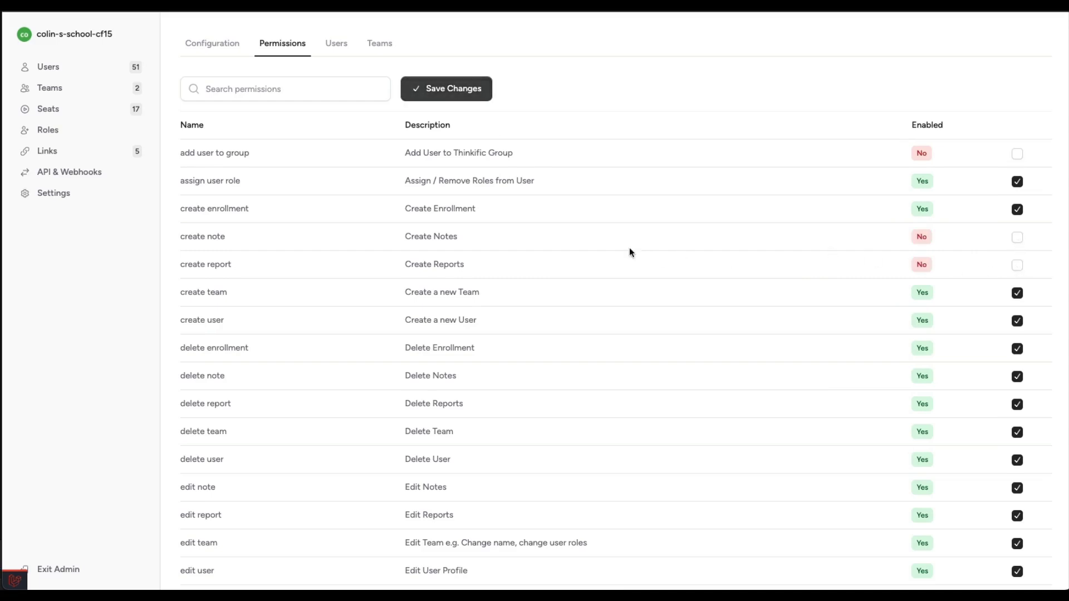
{"action": "left_click", "coordinate": [467, 88]}
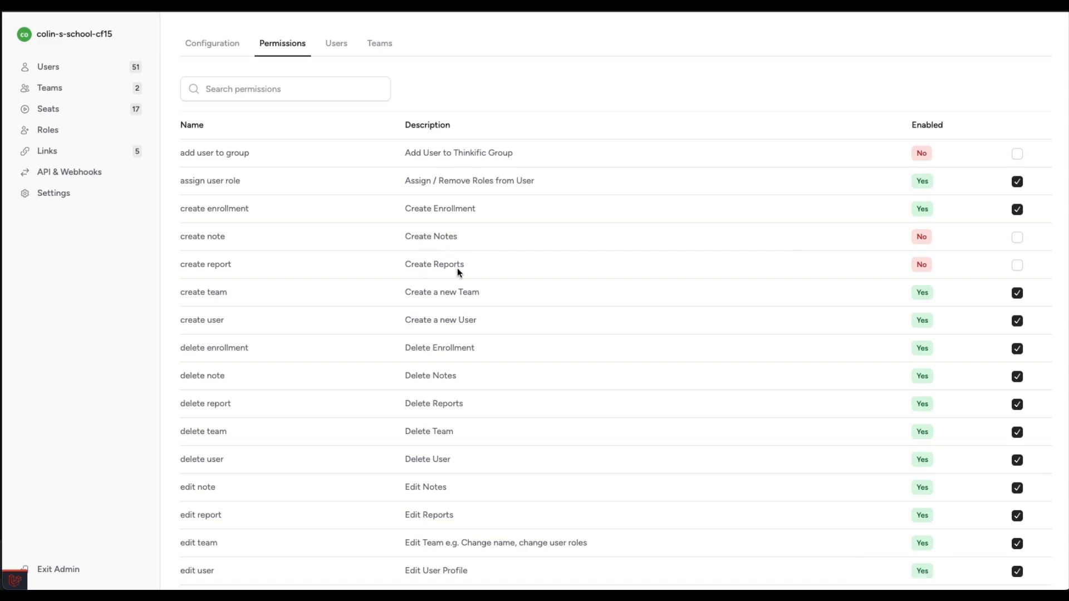
Review the Administrator role's remaining permissions, its configuration, its assigned users and its teams.
{"action": "scroll", "coordinate": [457, 268], "scroll_direction": "down", "scroll_amount": 5}
{"action": "scroll", "coordinate": [457, 268], "scroll_direction": "up", "scroll_amount": 5}
{"action": "left_click", "coordinate": [226, 44]}
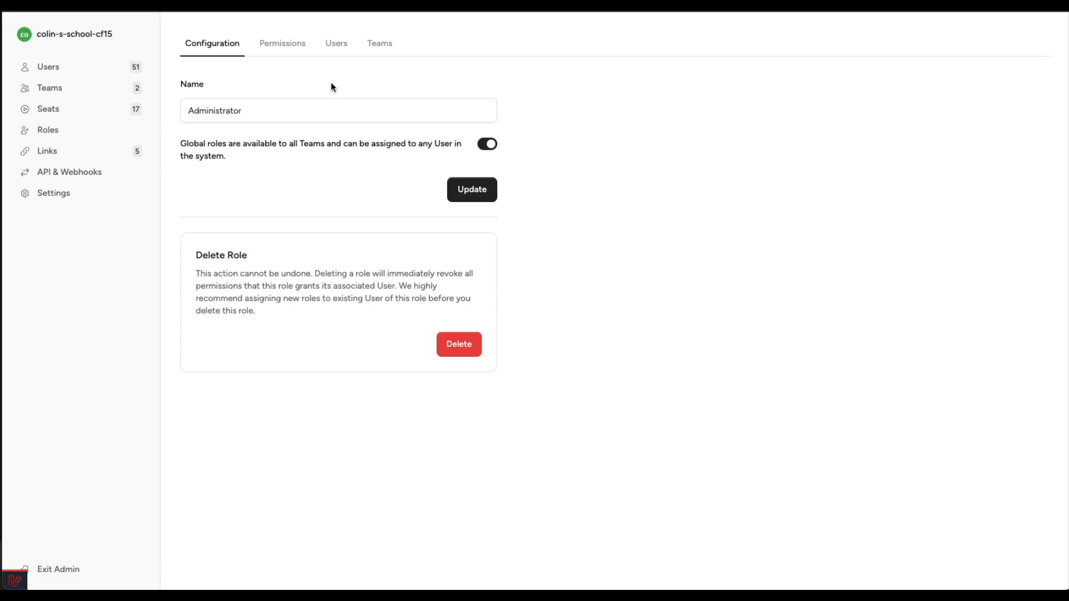
{"action": "left_click", "coordinate": [342, 45]}
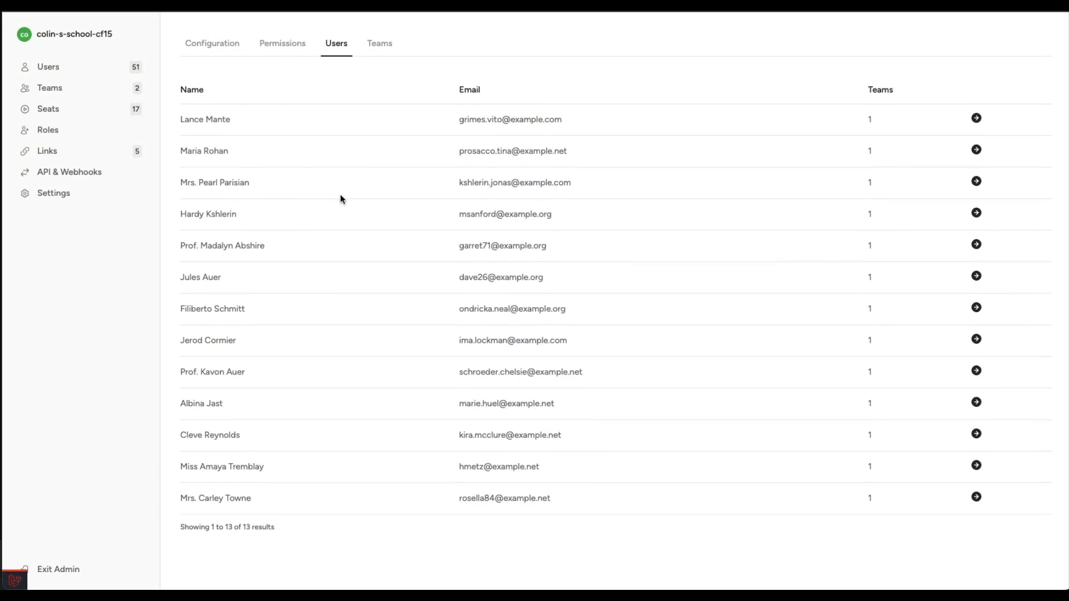
{"action": "left_click", "coordinate": [381, 50]}
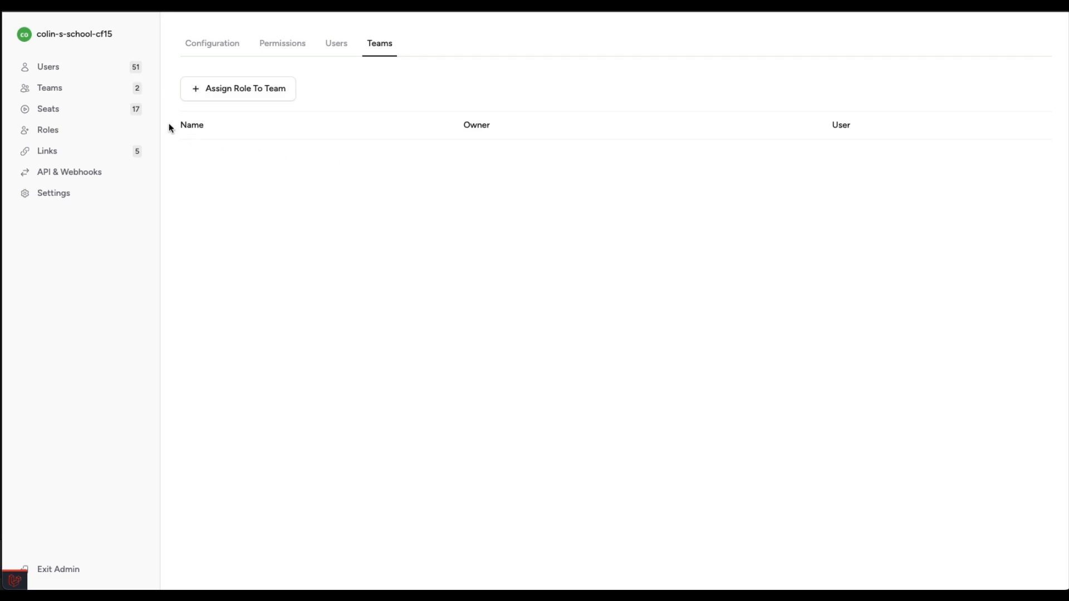
Open WooNinja B Team in the admin area and examine the roles assigned to its users.
{"action": "left_click", "coordinate": [80, 92]}
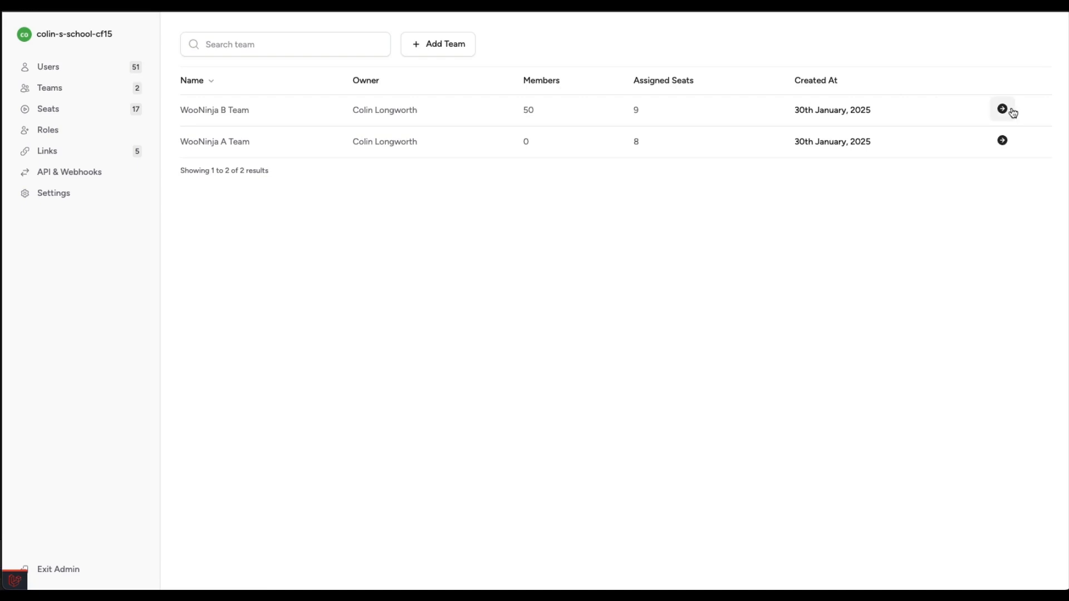
{"action": "left_click", "coordinate": [967, 116]}
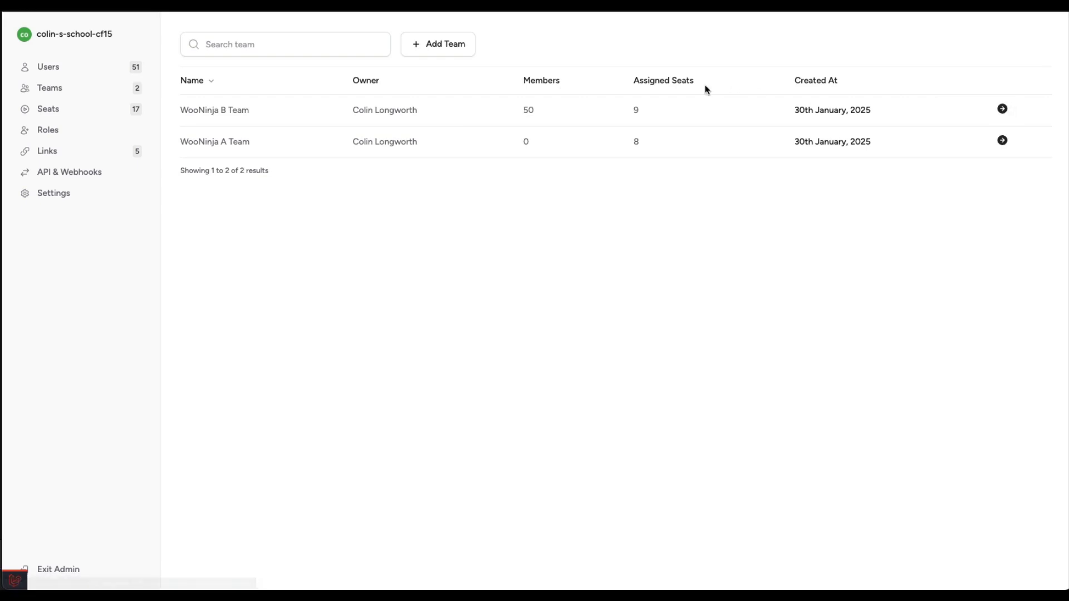
{"action": "scroll", "coordinate": [252, 168], "scroll_direction": "down", "scroll_amount": 6}
{"action": "scroll", "coordinate": [253, 168], "scroll_direction": "up", "scroll_amount": 6}
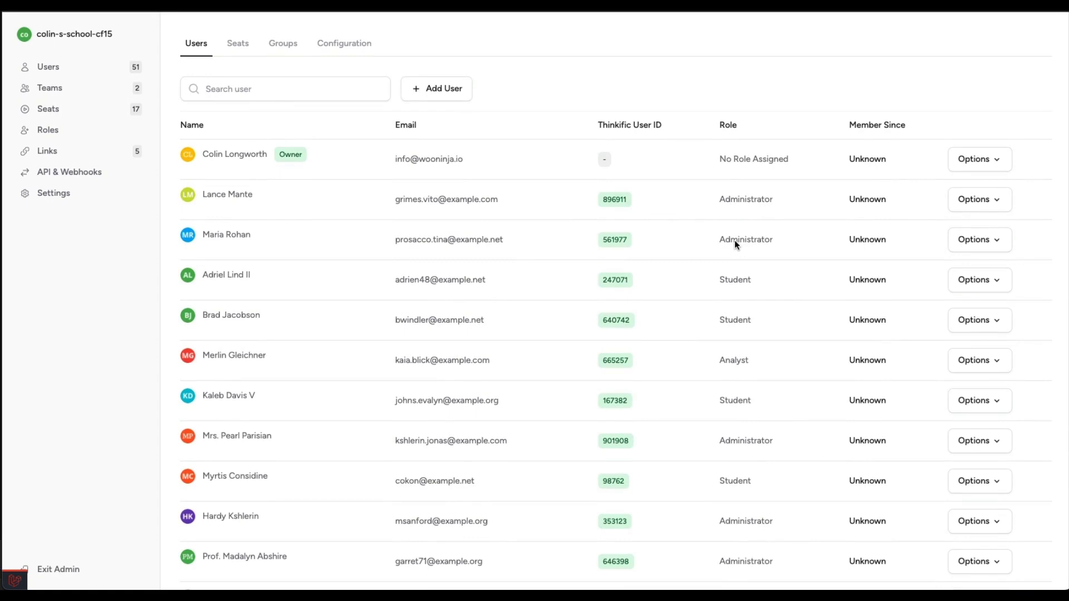
{"action": "scroll", "coordinate": [733, 240], "scroll_direction": "down", "scroll_amount": 1}
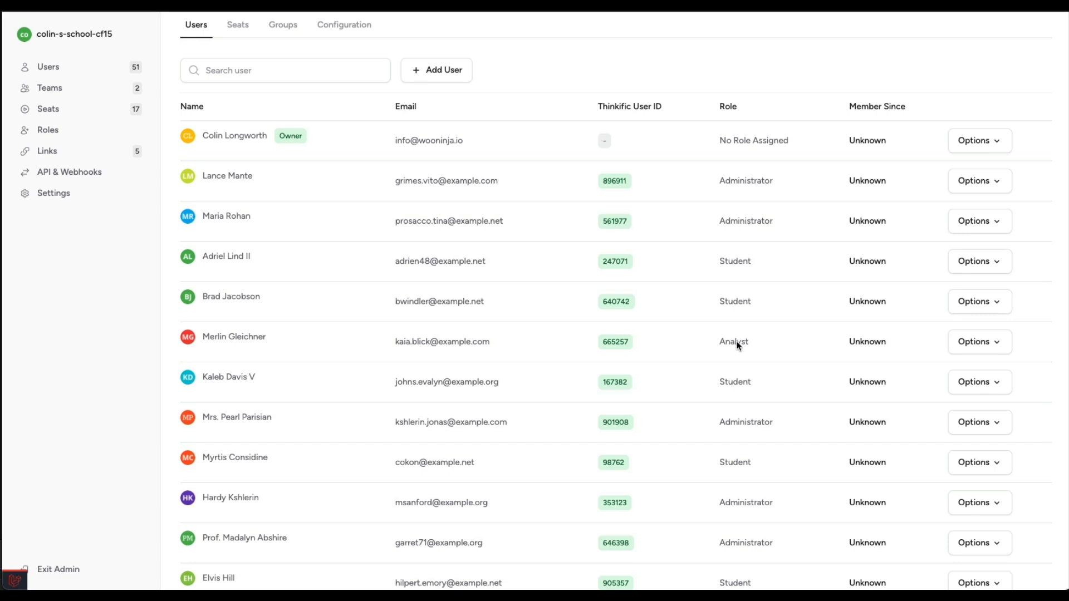
Open the profile of the first Analyst in the team's user list and change their WooNinja B Team role to Administrator.
{"action": "left_click", "coordinate": [969, 343]}
{"action": "left_click", "coordinate": [971, 371]}
{"action": "left_click", "coordinate": [310, 45]}
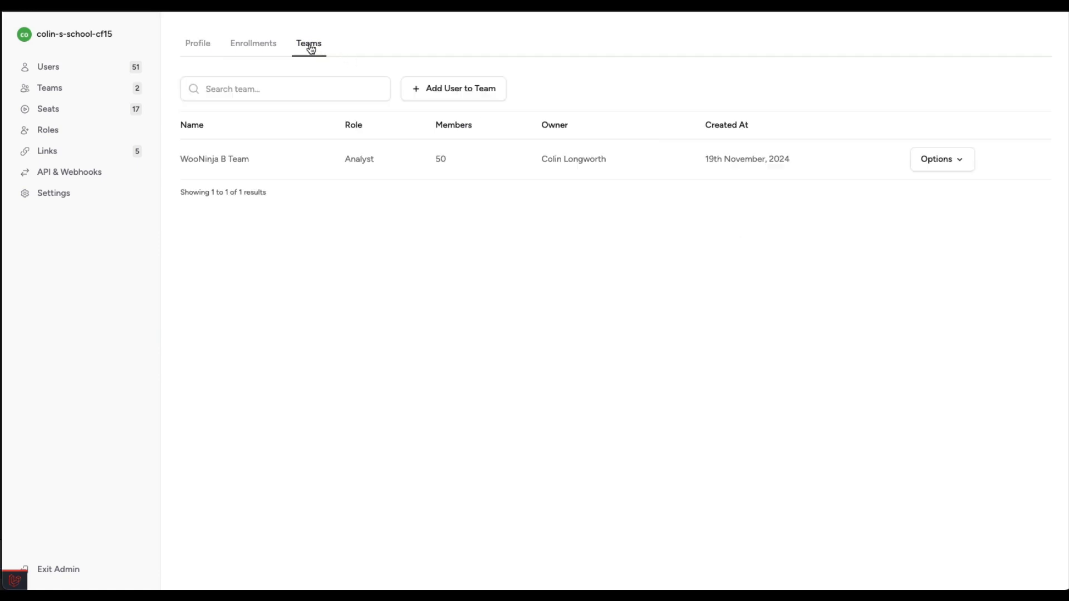
{"action": "left_click", "coordinate": [941, 162]}
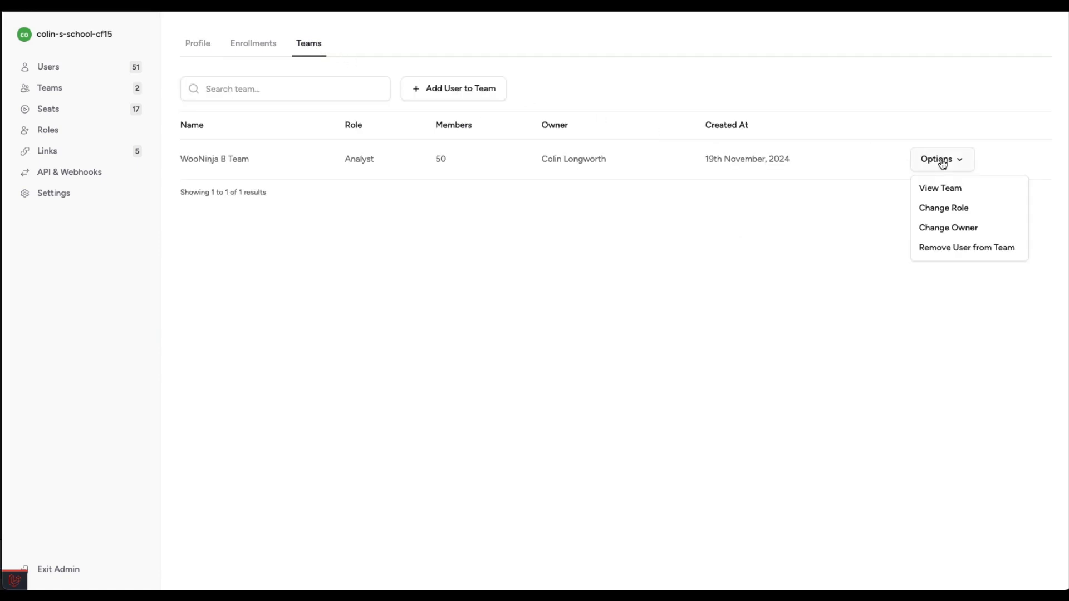
{"action": "left_click", "coordinate": [945, 209]}
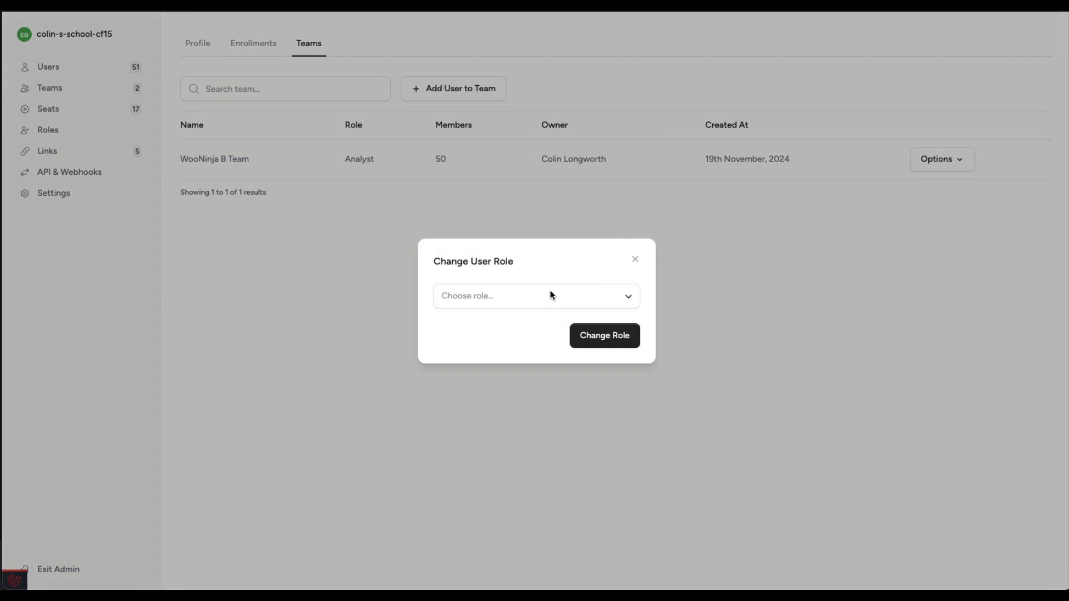
{"action": "left_click", "coordinate": [540, 296]}
{"action": "left_click", "coordinate": [481, 351]}
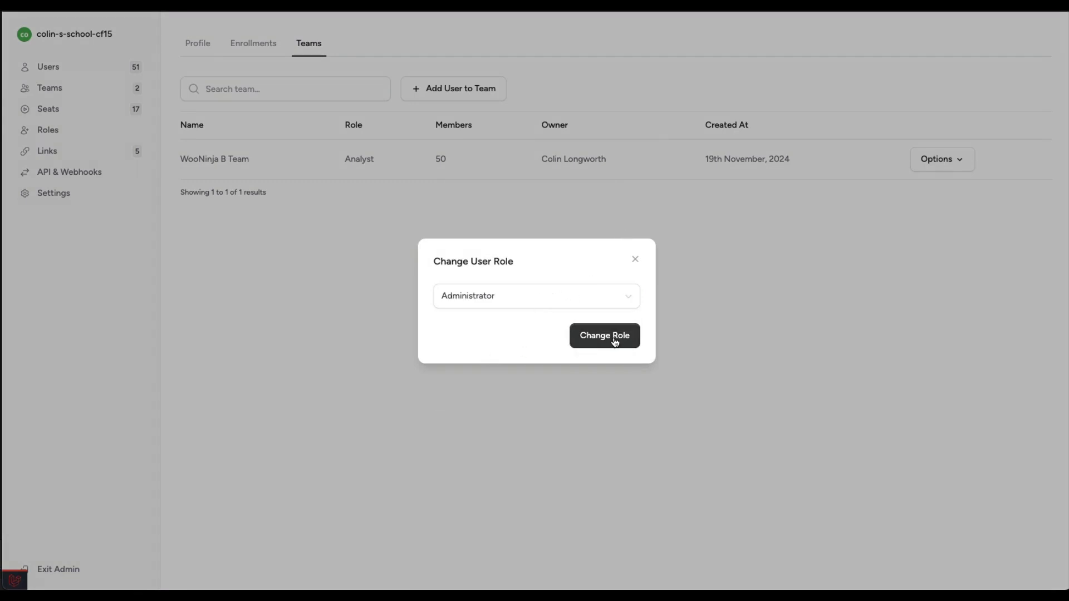
{"action": "left_click", "coordinate": [603, 338]}
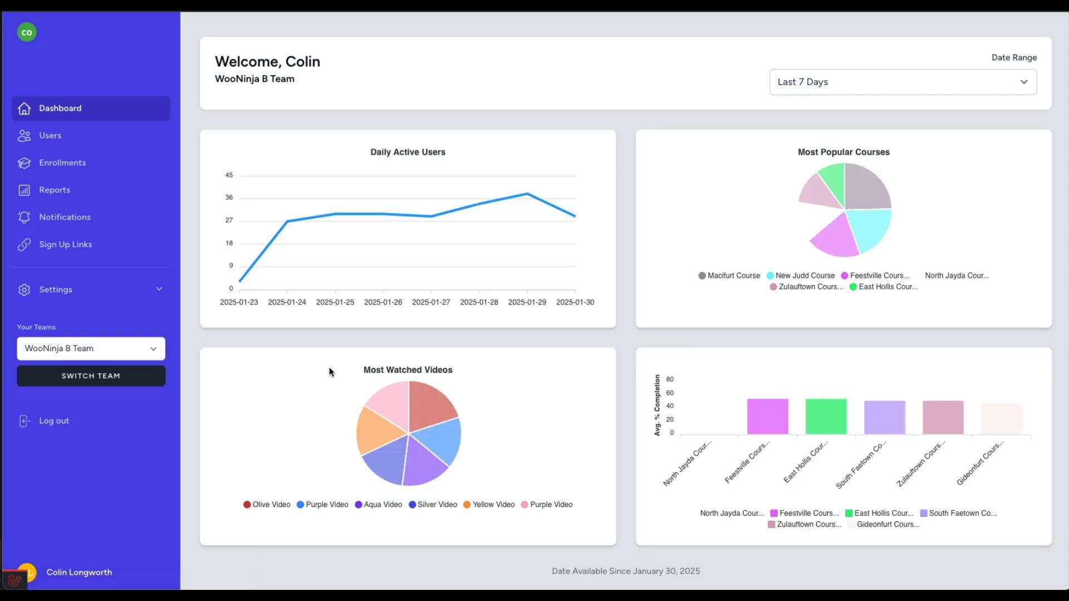
From the main dashboard, open the team settings for WooNinja B Team and filter its users by the Analyst role.
{"action": "left_click", "coordinate": [139, 290]}
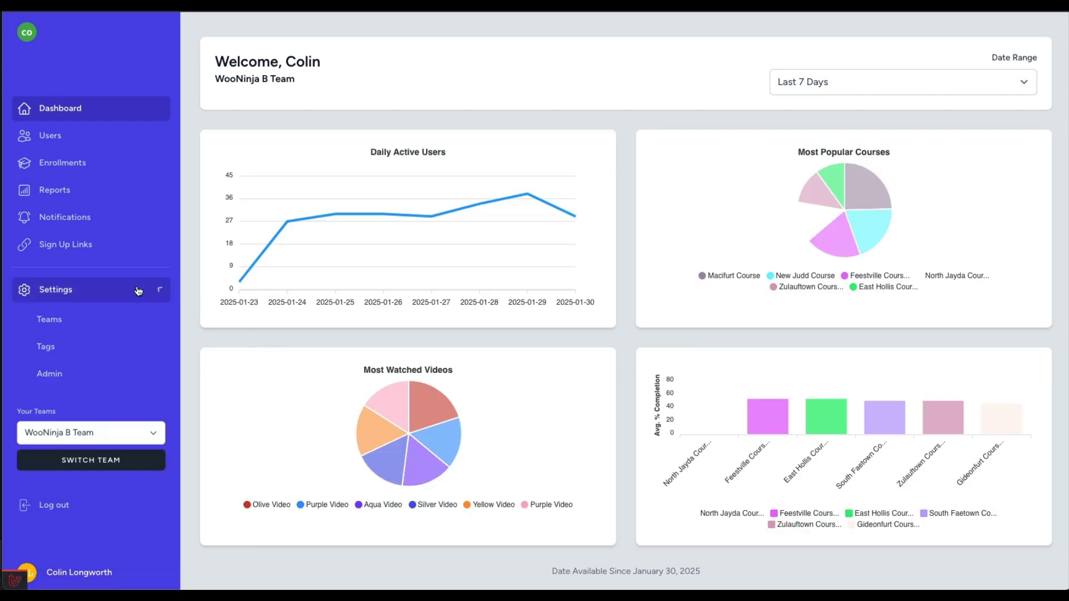
{"action": "left_click", "coordinate": [70, 318]}
{"action": "scroll", "coordinate": [370, 306], "scroll_direction": "down", "scroll_amount": 8}
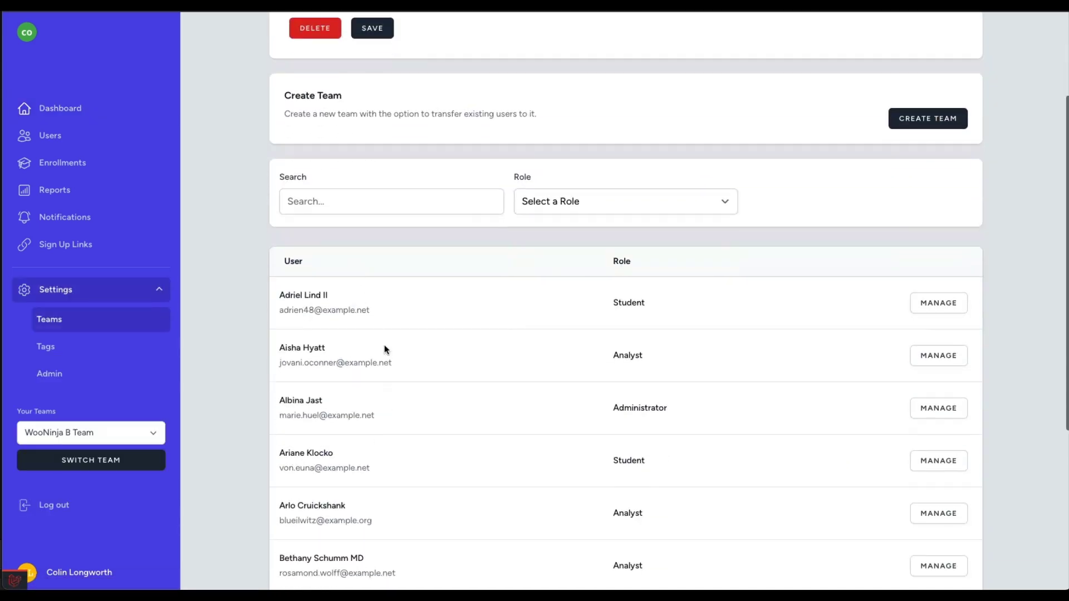
{"action": "scroll", "coordinate": [388, 355], "scroll_direction": "up", "scroll_amount": 7}
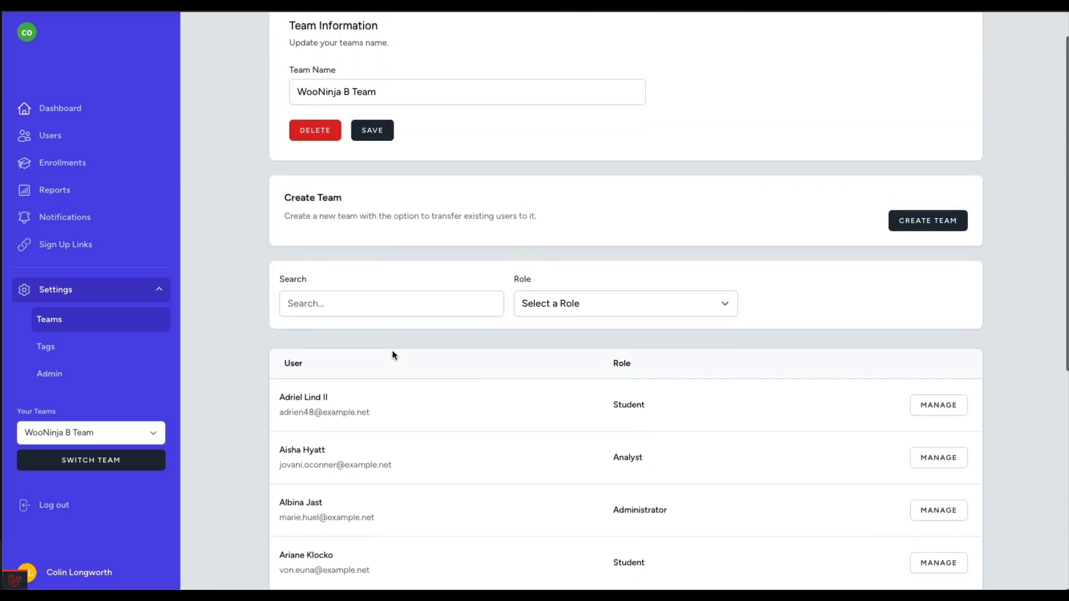
{"action": "left_click", "coordinate": [603, 306]}
{"action": "left_click", "coordinate": [583, 336]}
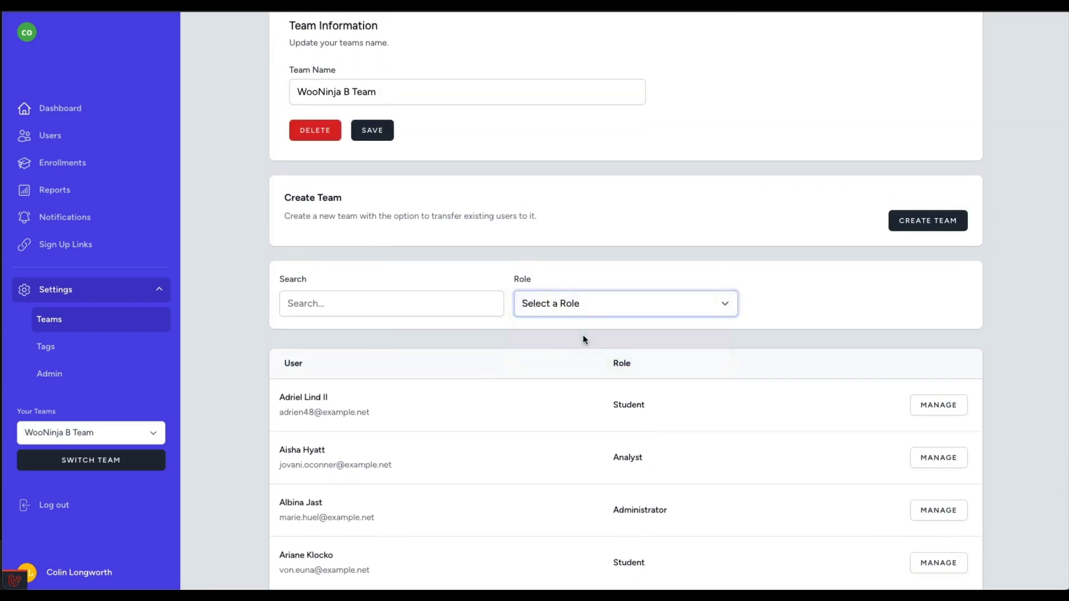
{"action": "scroll", "coordinate": [606, 403], "scroll_direction": "down", "scroll_amount": 3}
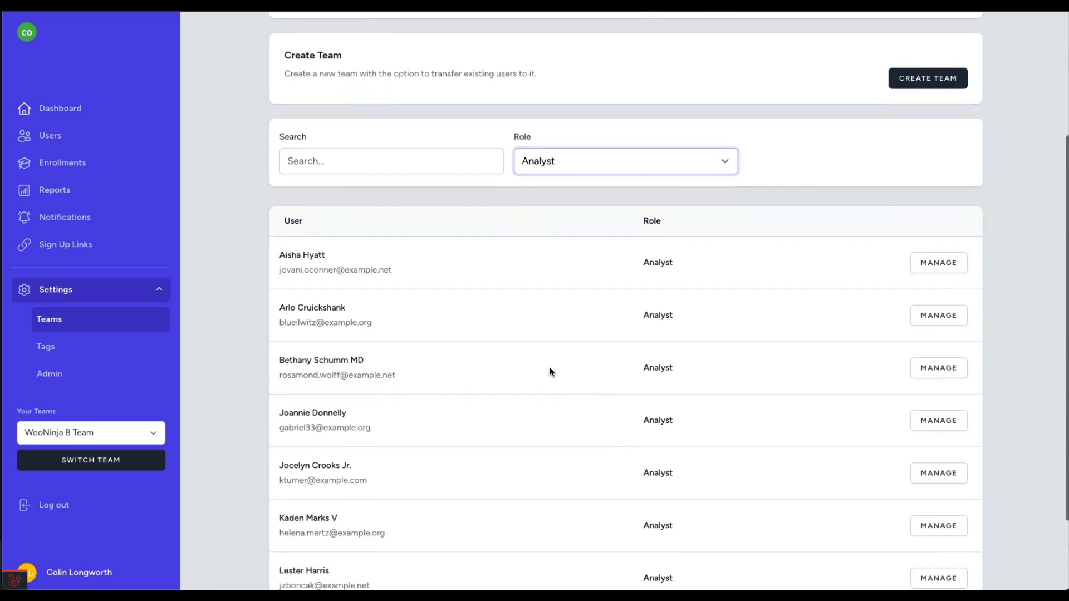
Change the role of the second user in the filtered list to Administrator, reviewing the role's permissions before updating.
{"action": "left_click", "coordinate": [924, 315]}
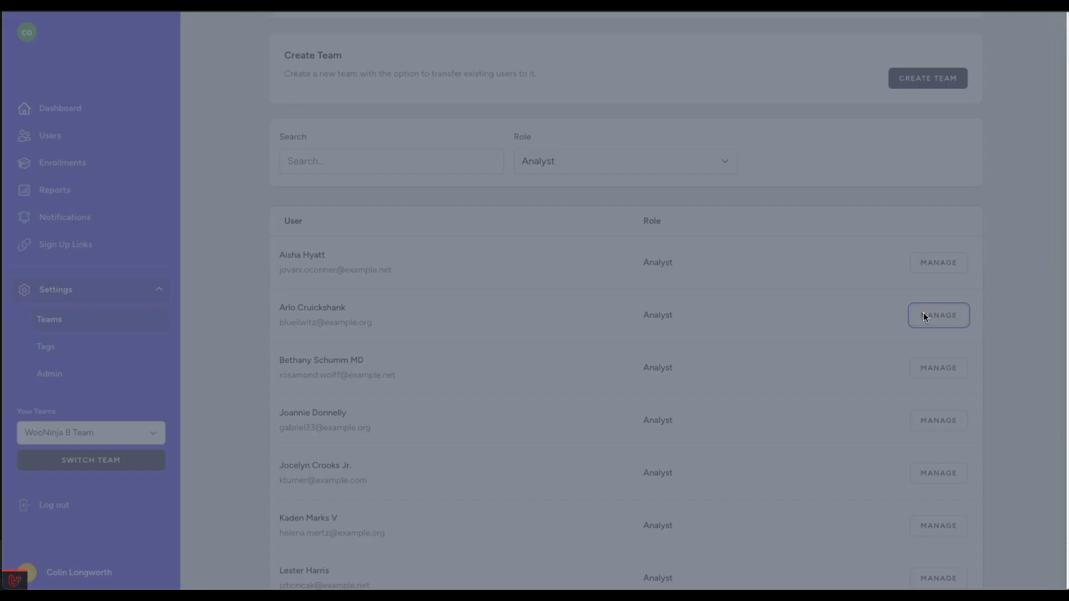
{"action": "left_click", "coordinate": [893, 82]}
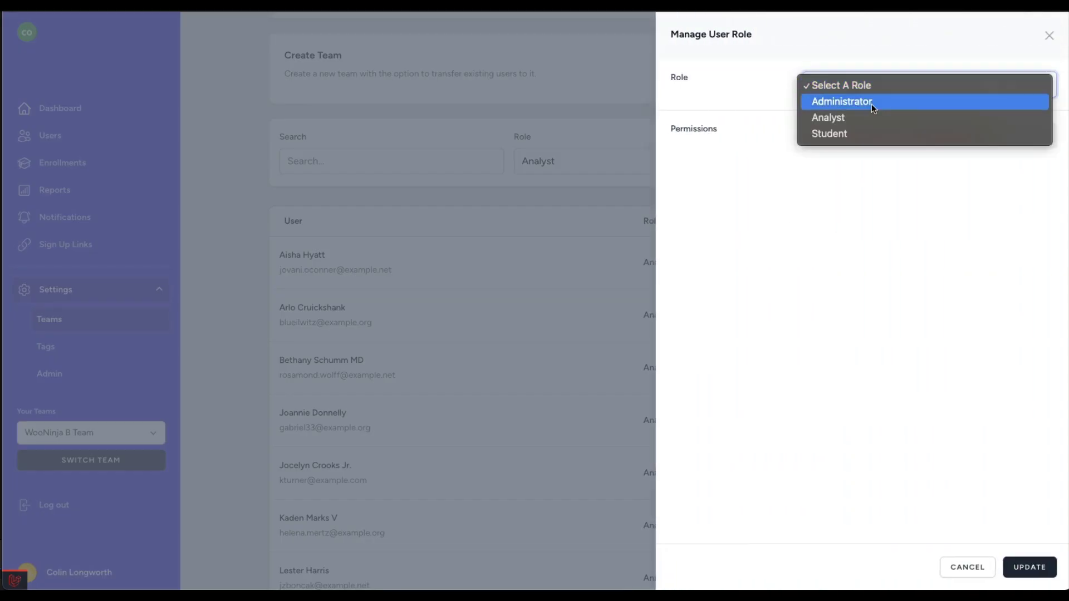
{"action": "left_click", "coordinate": [875, 121]}
{"action": "scroll", "coordinate": [988, 472], "scroll_direction": "down", "scroll_amount": 10}
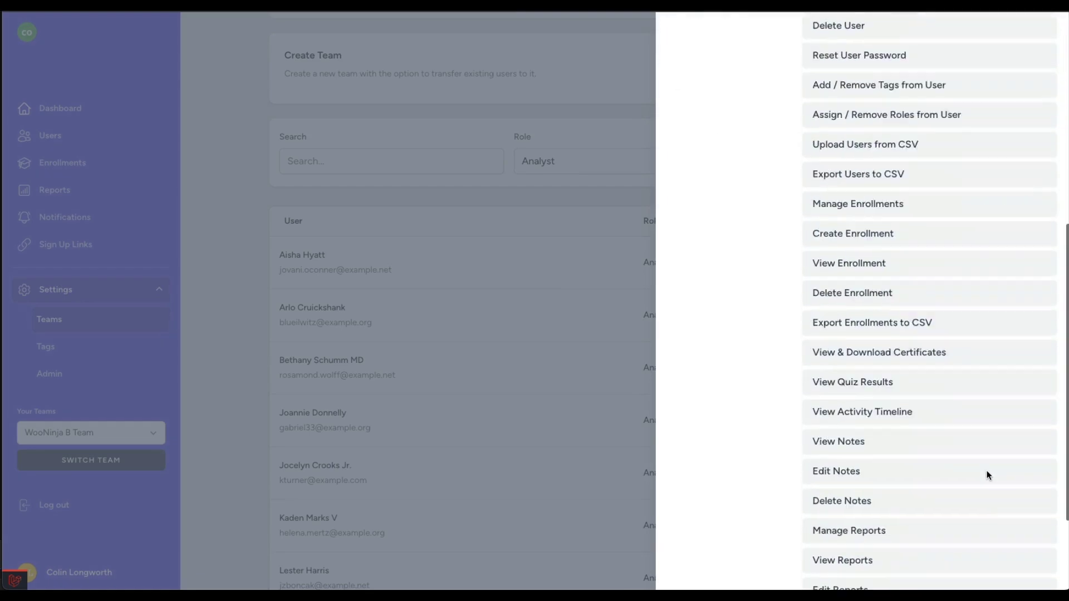
{"action": "left_click", "coordinate": [1029, 566]}
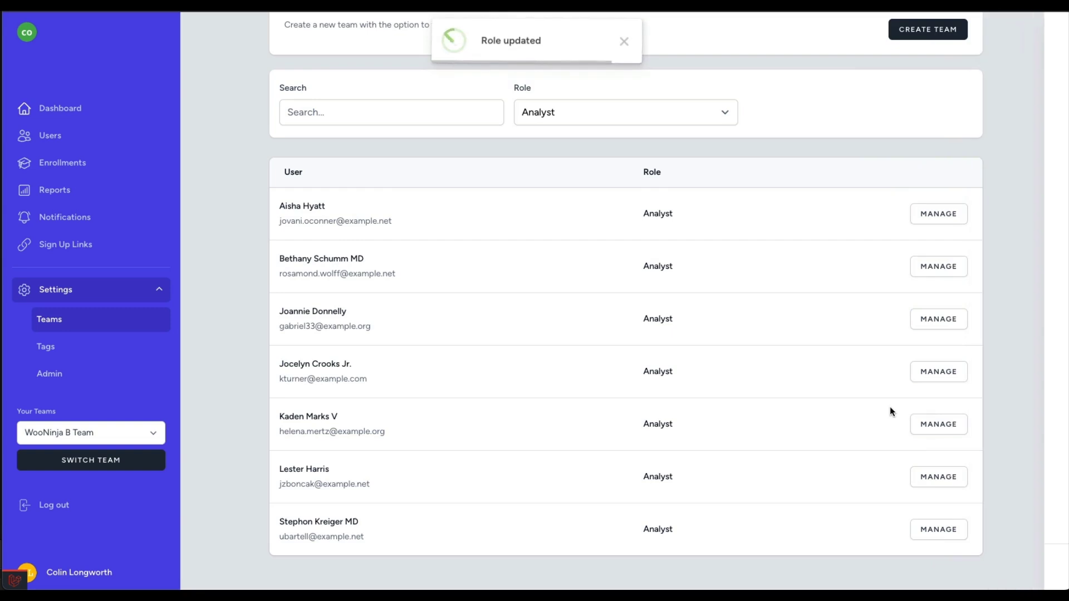